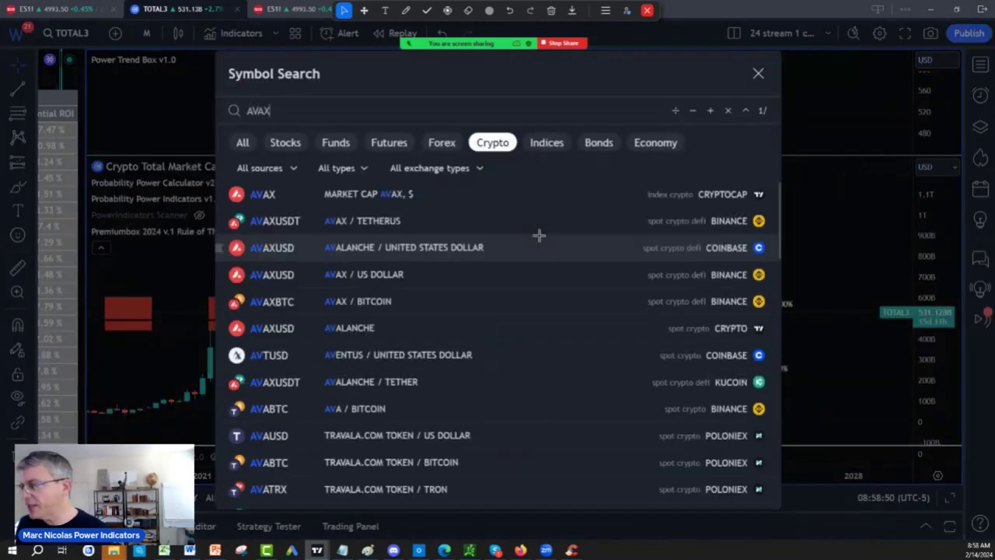
Step: Load the AVAXUSD Binance monthly chart, zoom out the time axis and stretch the price scale
left_click(392, 281)
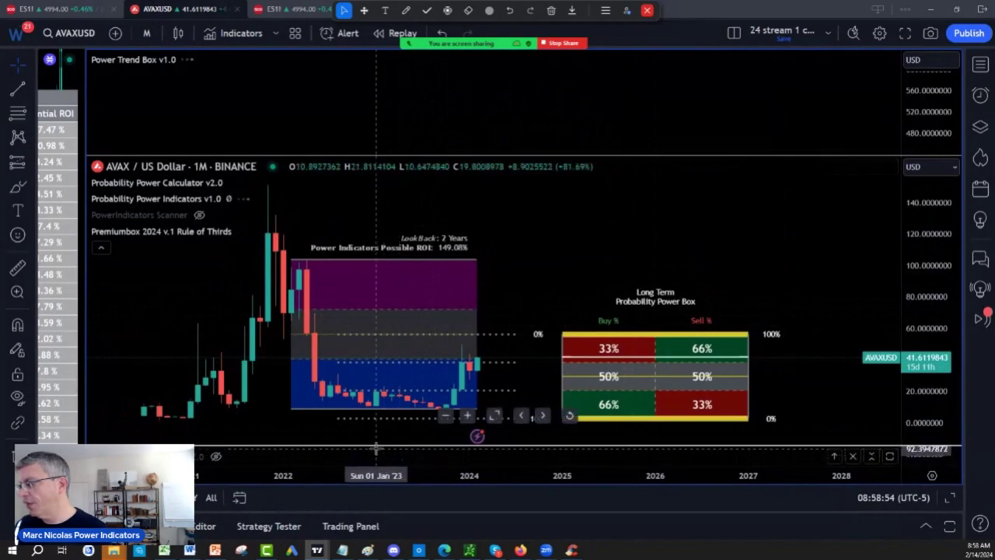
scroll(377, 464, "down", 5)
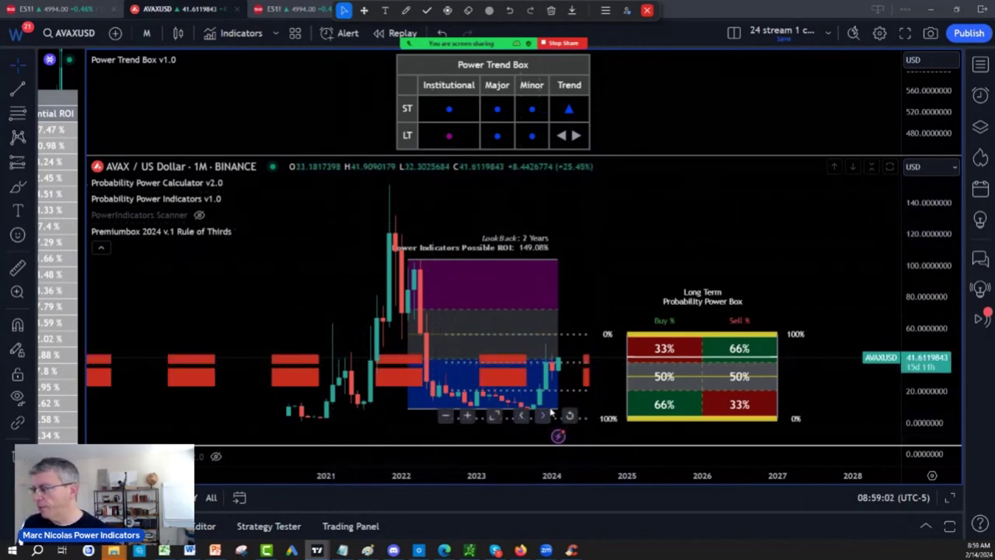
left_click_drag(930, 365, 930, 315)
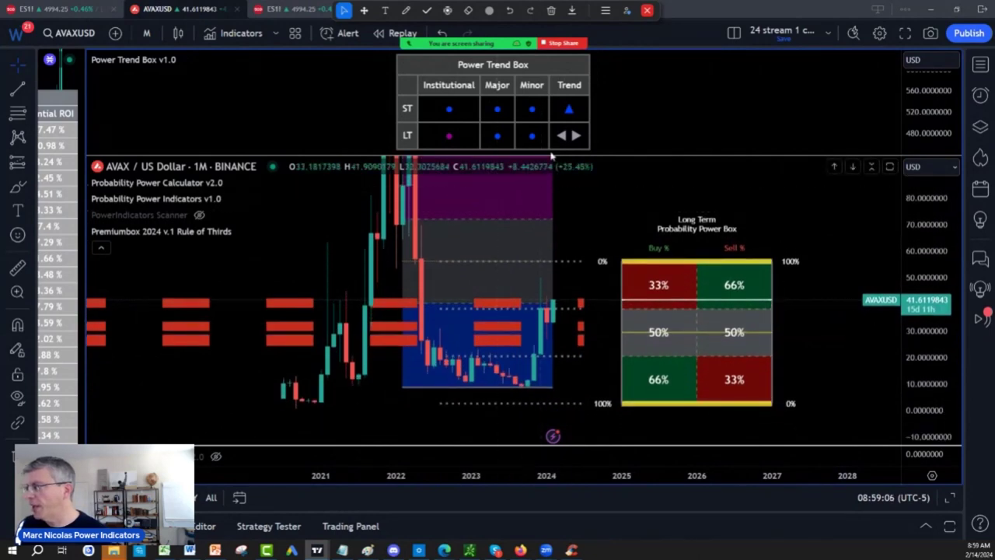
mouse_move(157, 183)
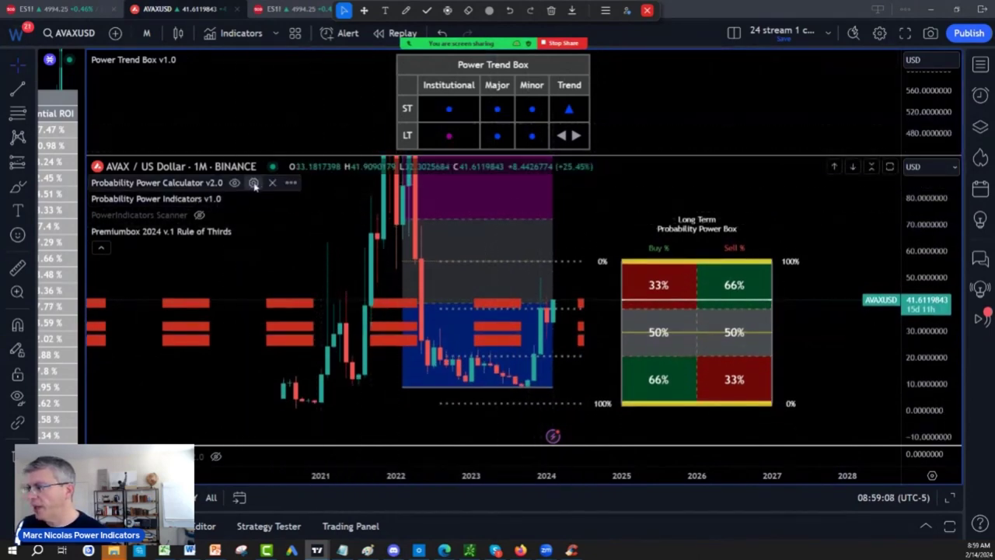
Step: Switch Probability Power Calculator v2.0 percentages to Box Percentages, giving a 73% / 27% long-term box
left_click(253, 183)
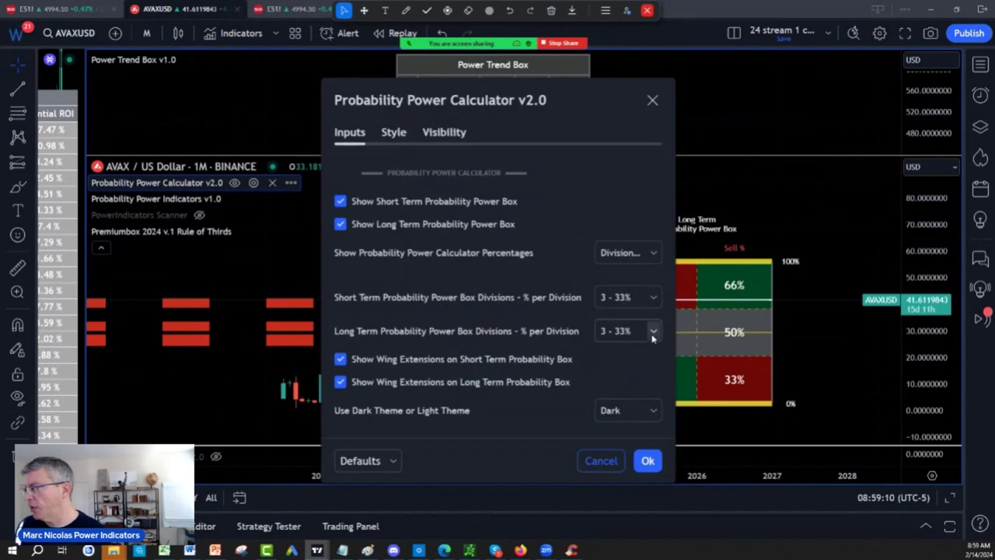
left_click(652, 253)
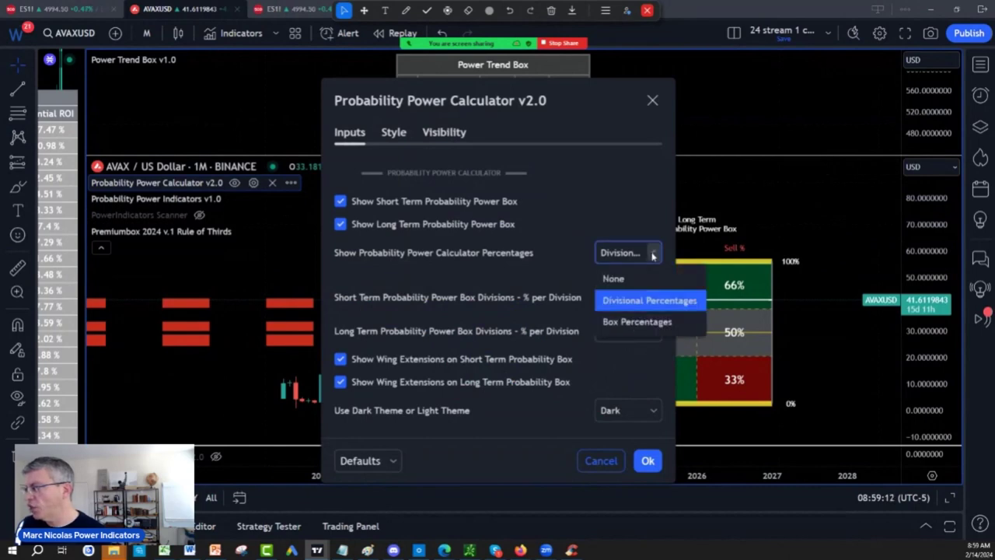
left_click(636, 323)
left_click(648, 461)
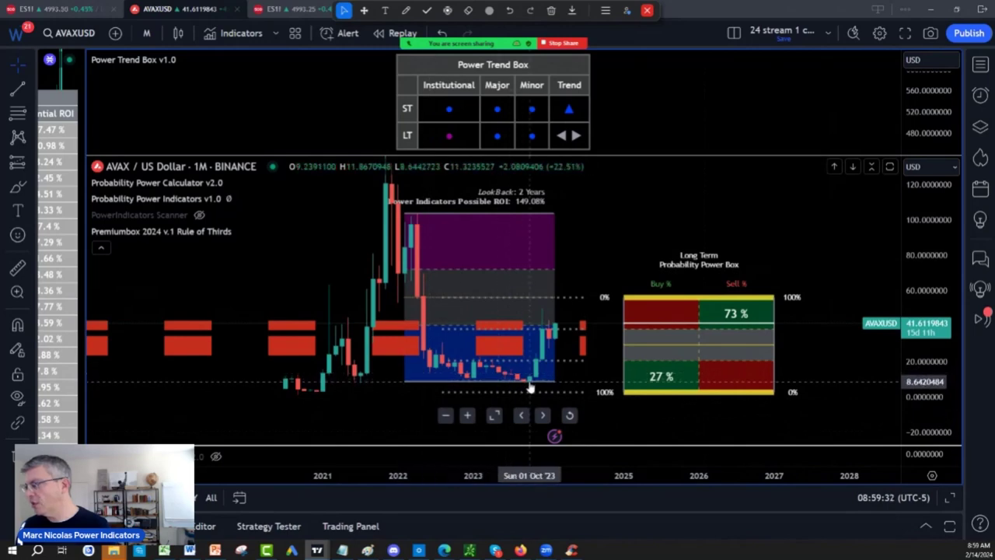
left_click(406, 10)
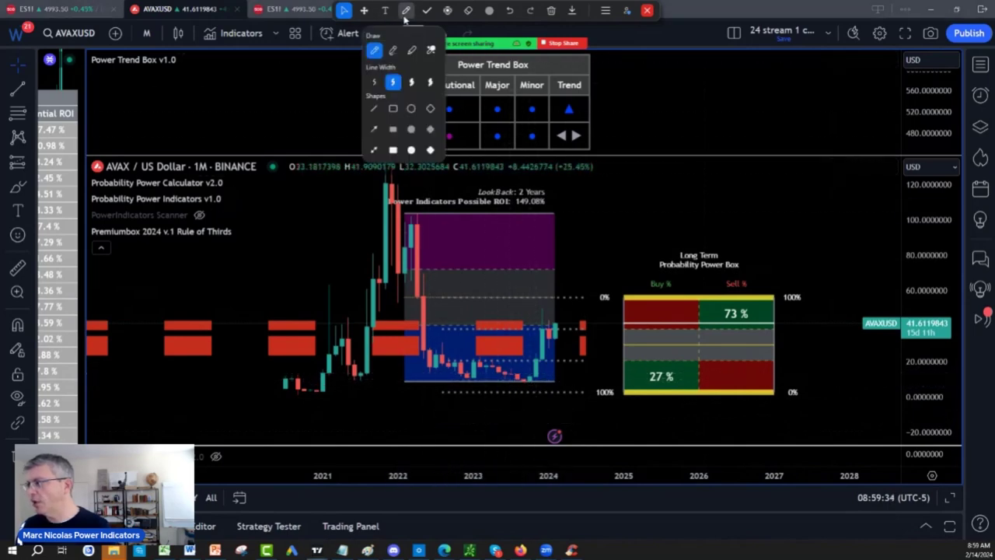
left_click(372, 51)
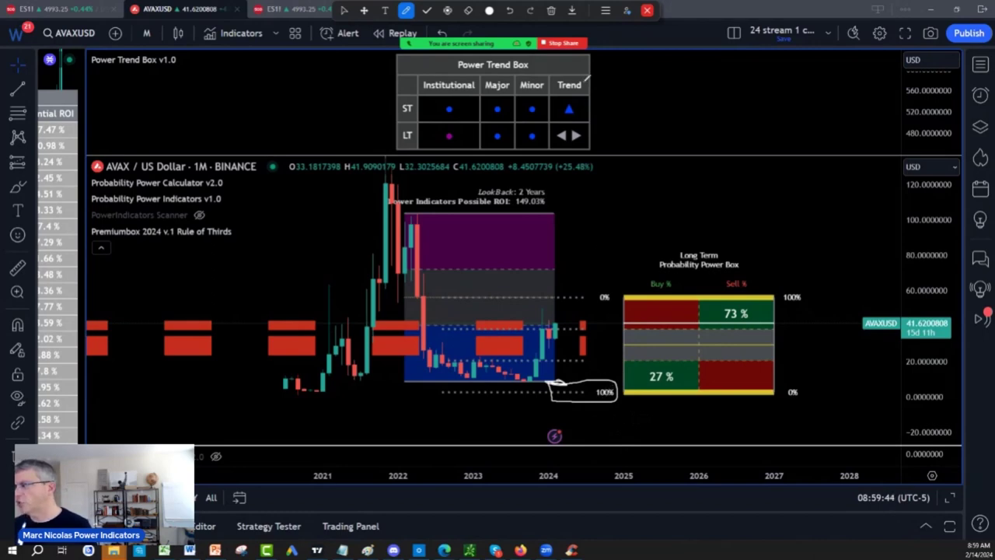
left_click(550, 15)
left_click(543, 38)
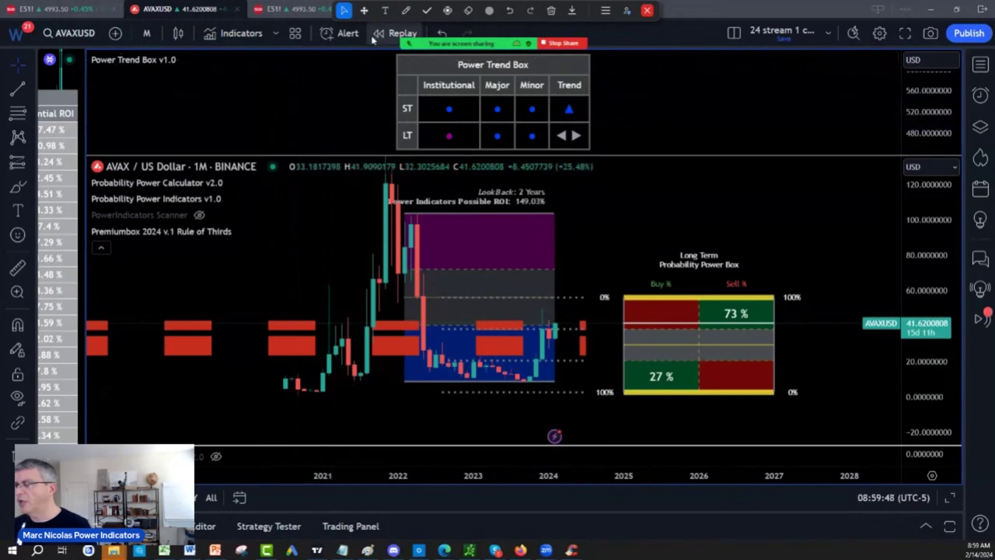
Step: Replay AVAX from a 2023 start bar and buy one unit near 9.98
left_click(381, 36)
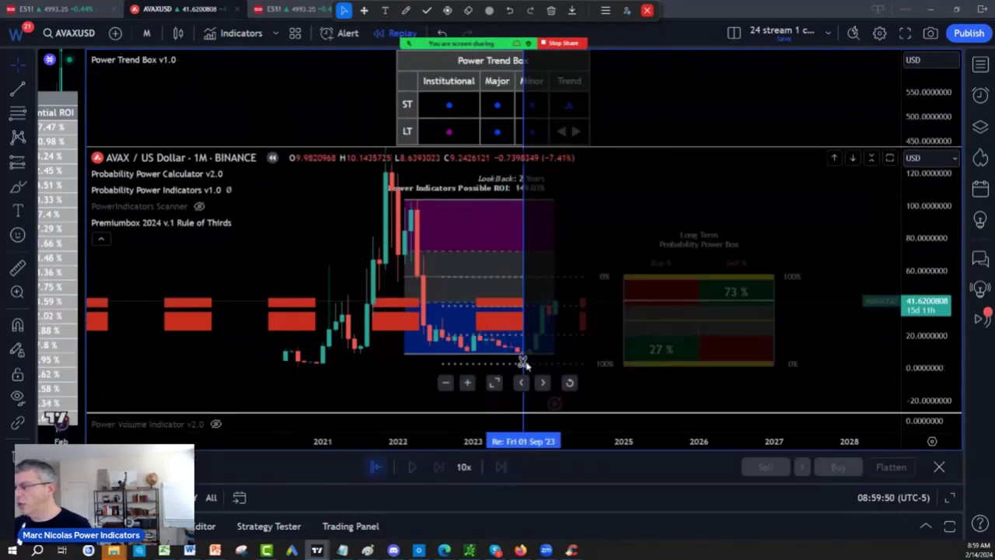
left_click(523, 362)
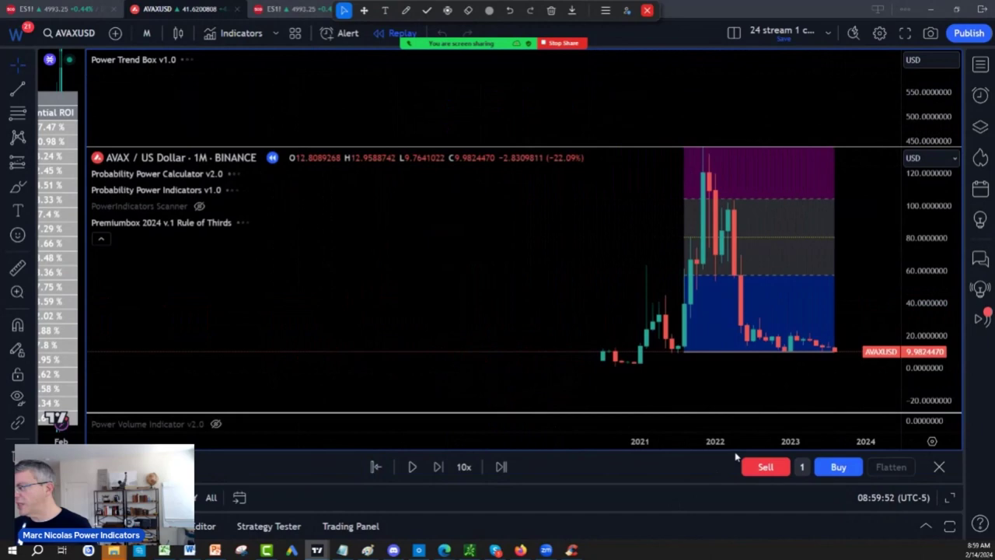
left_click_drag(666, 417, 458, 418)
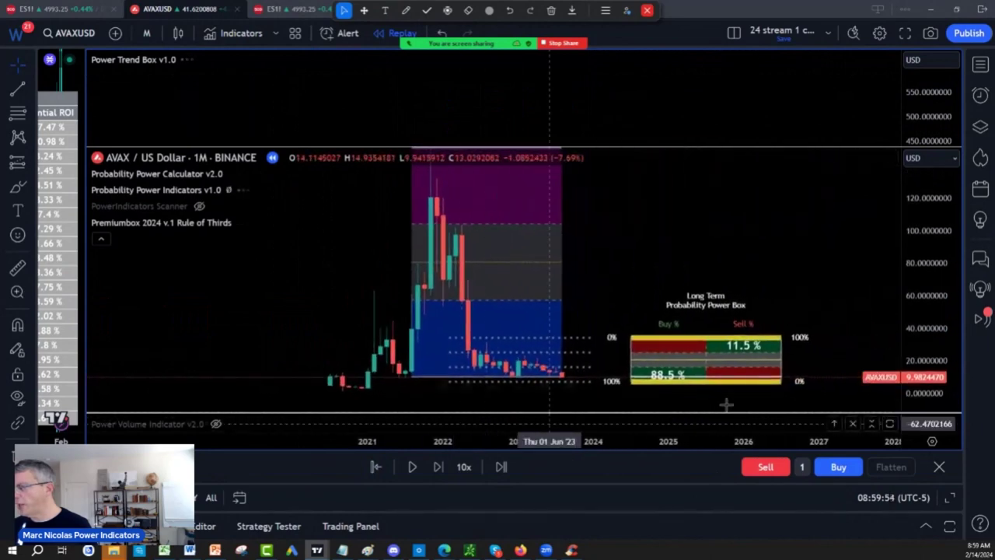
mouse_move(923, 385)
left_mouse_down()
mouse_move(939, 364)
mouse_move(556, 387)
left_mouse_up()
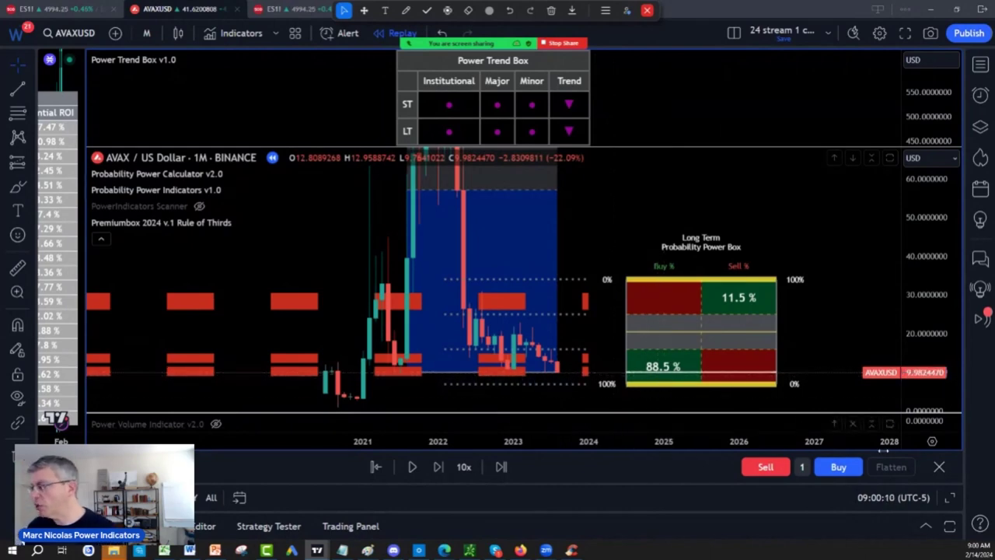
left_click(843, 468)
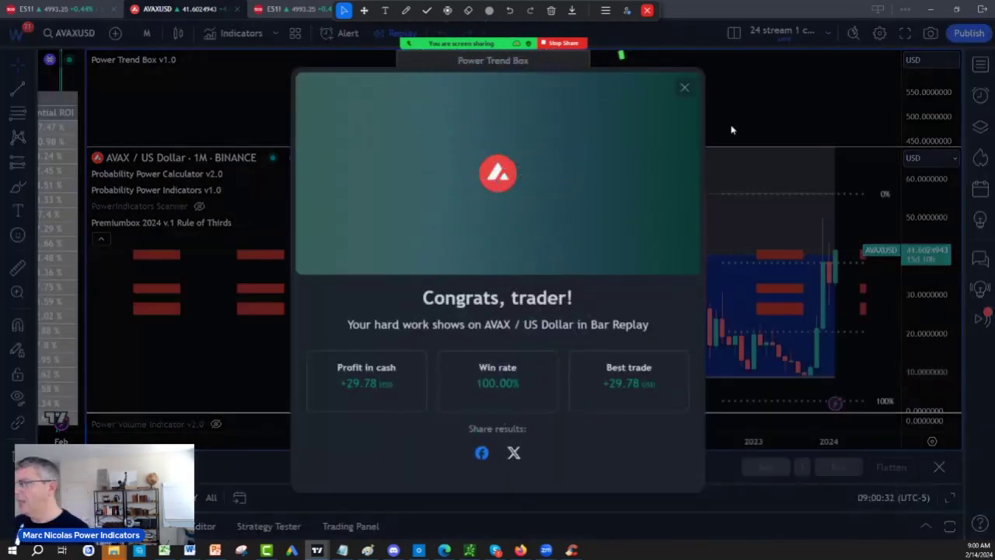
Step: Dismiss the Congrats summary and pan back to the 72.9% / 27.1% probability box
left_click(684, 87)
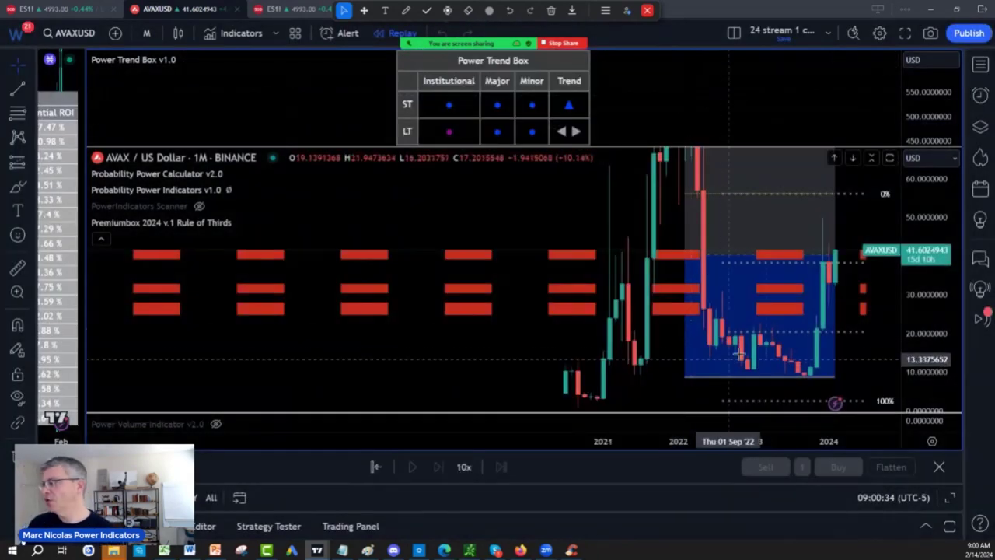
left_click_drag(925, 350, 925, 387)
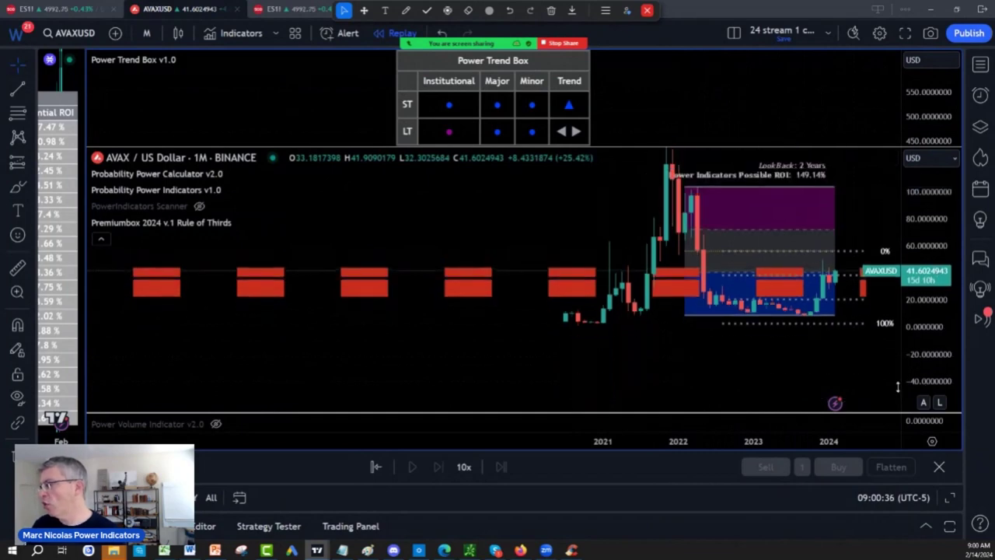
left_click_drag(744, 382, 667, 413)
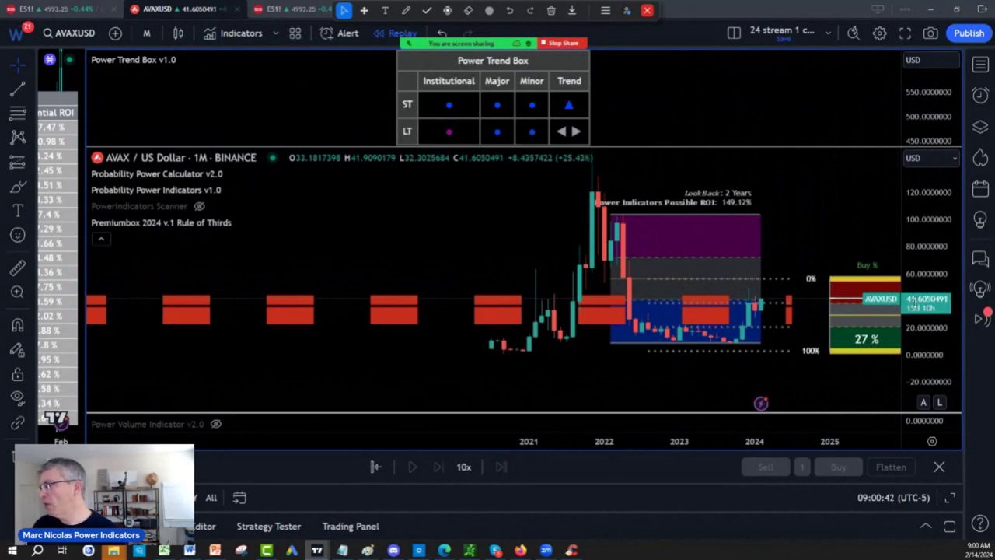
left_click_drag(711, 366, 538, 382)
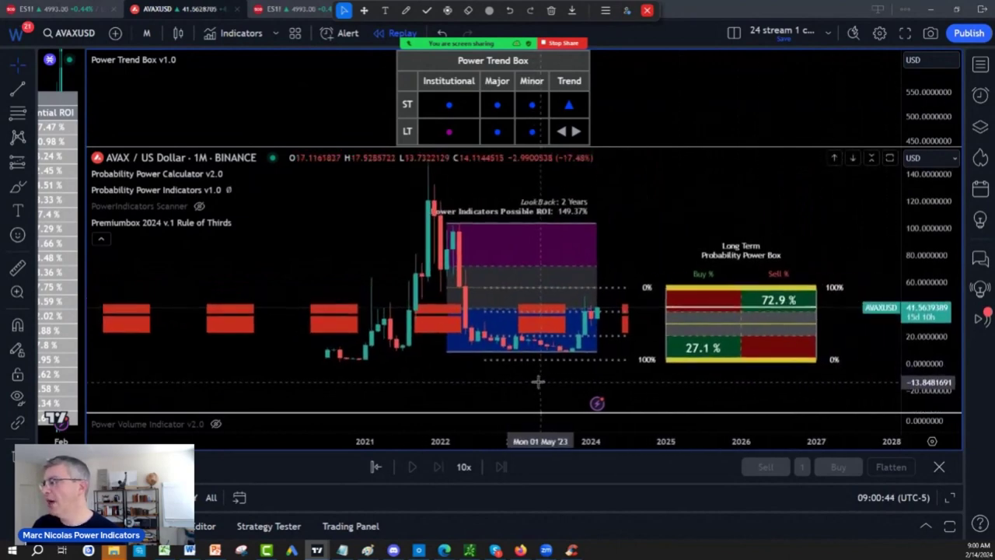
scroll(539, 382, "up", 2)
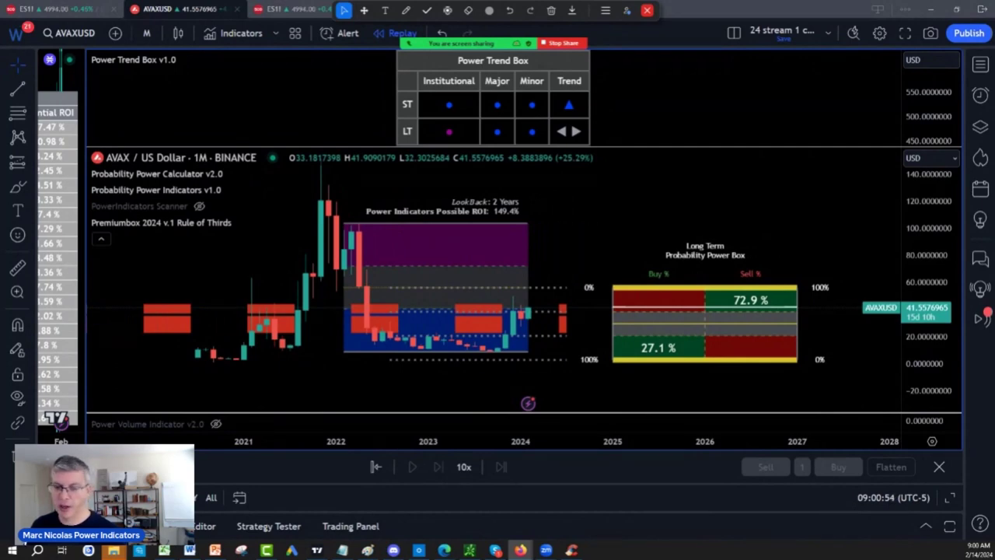
Step: Glance at the Zerohedge page in Firefox, then stretch the AVAX price scale vertically
left_click(521, 550)
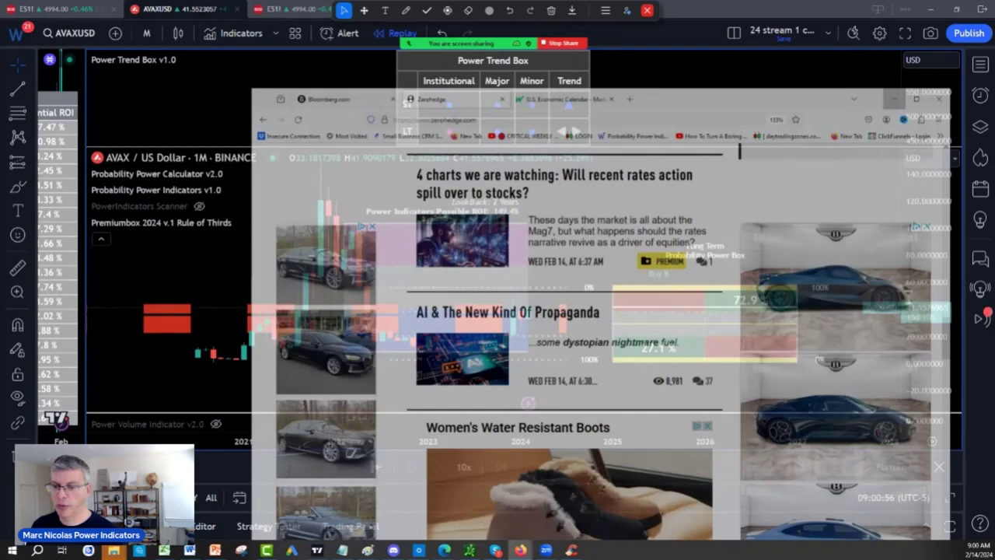
key("alt+Tab")
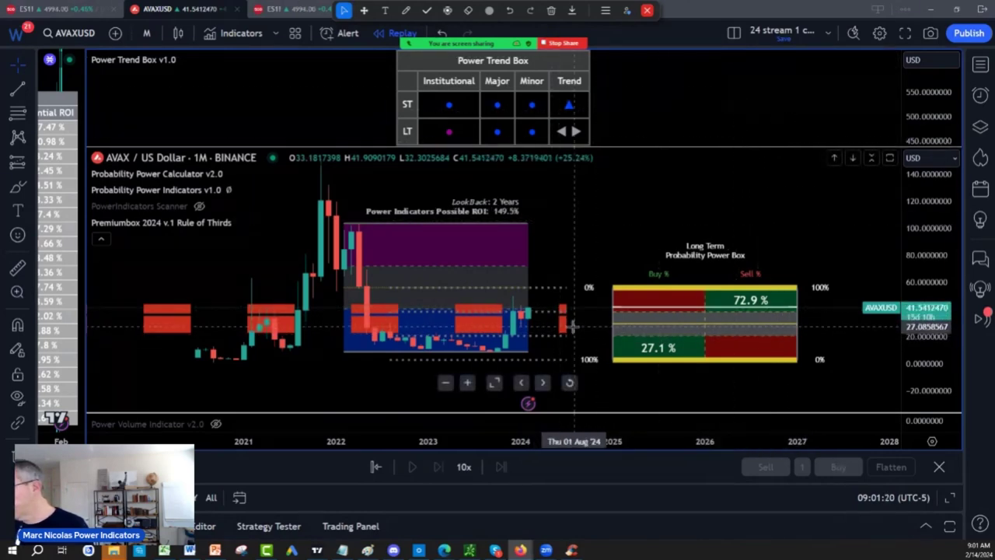
mouse_move(519, 326)
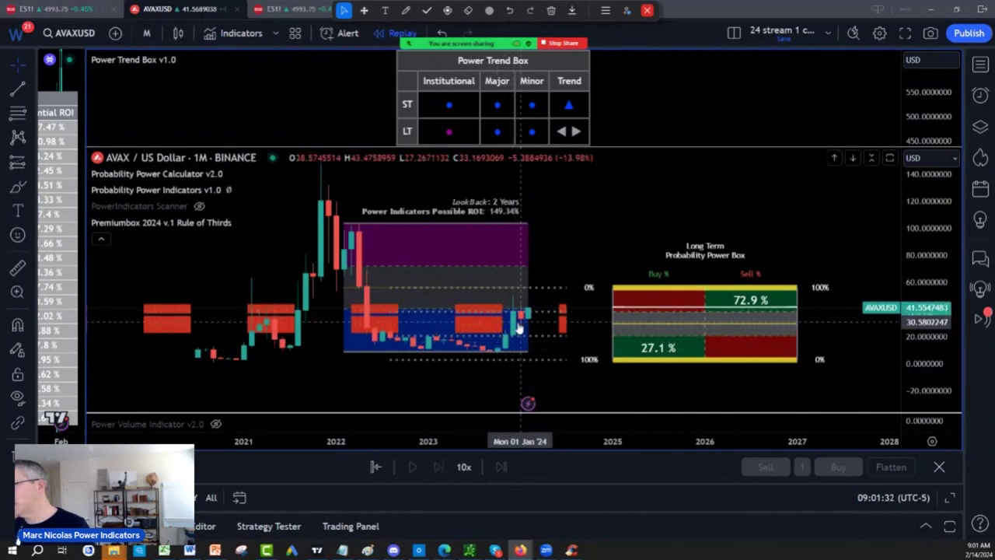
mouse_move(933, 241)
left_mouse_down()
mouse_move(932, 197)
mouse_move(937, 311)
left_mouse_up()
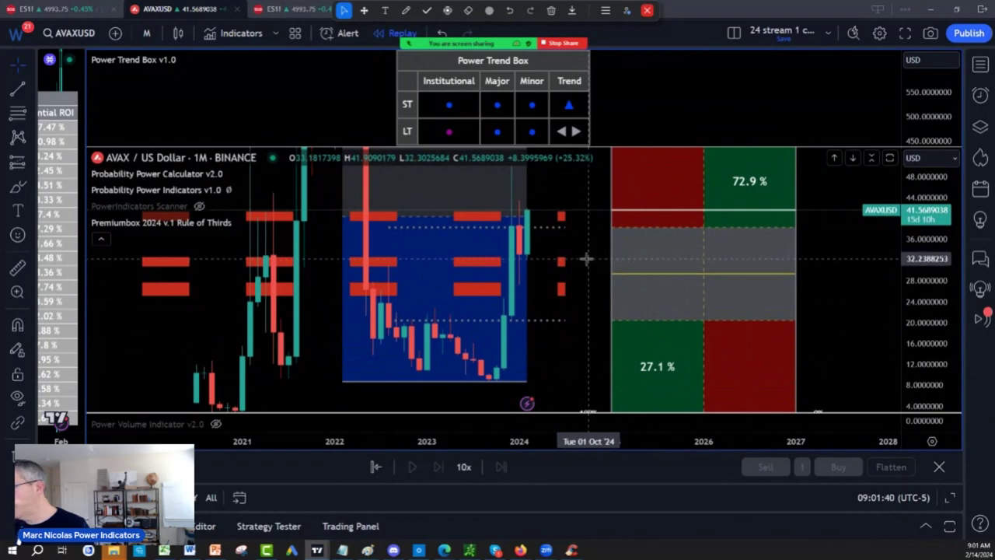
Step: Sketch a projected path from the last candle with the second pen style, then compress the price scale
left_click(406, 10)
left_click(393, 51)
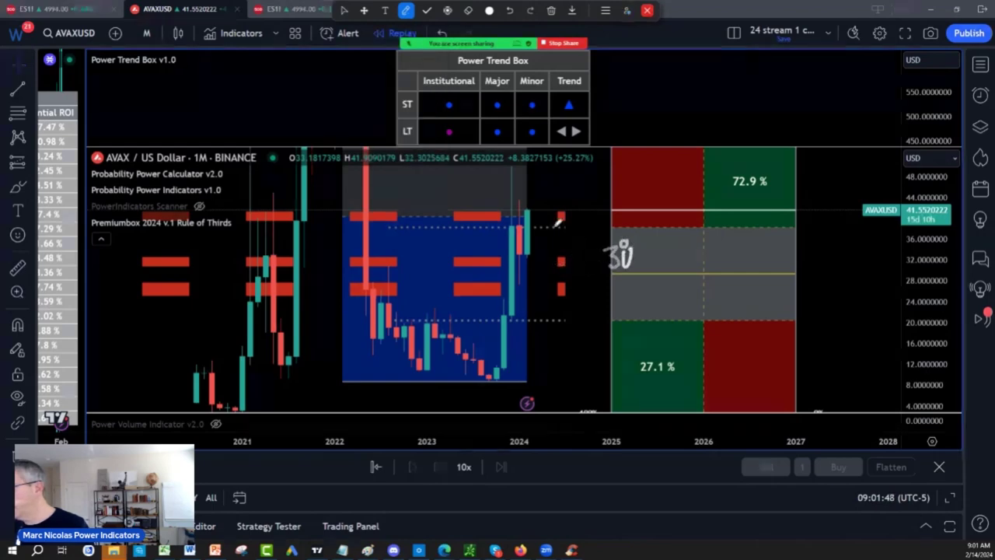
left_click_drag(529, 212, 575, 265)
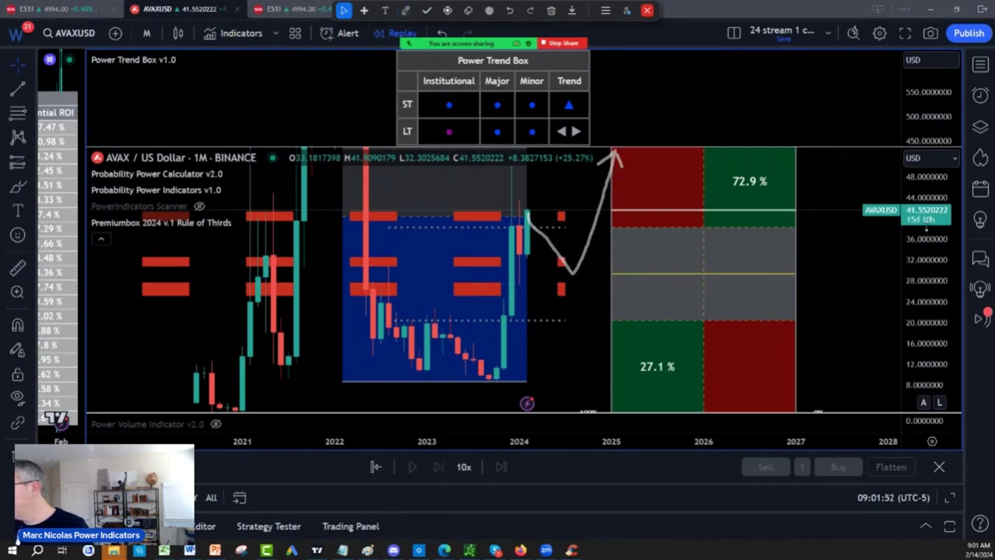
left_click_drag(927, 226, 925, 352)
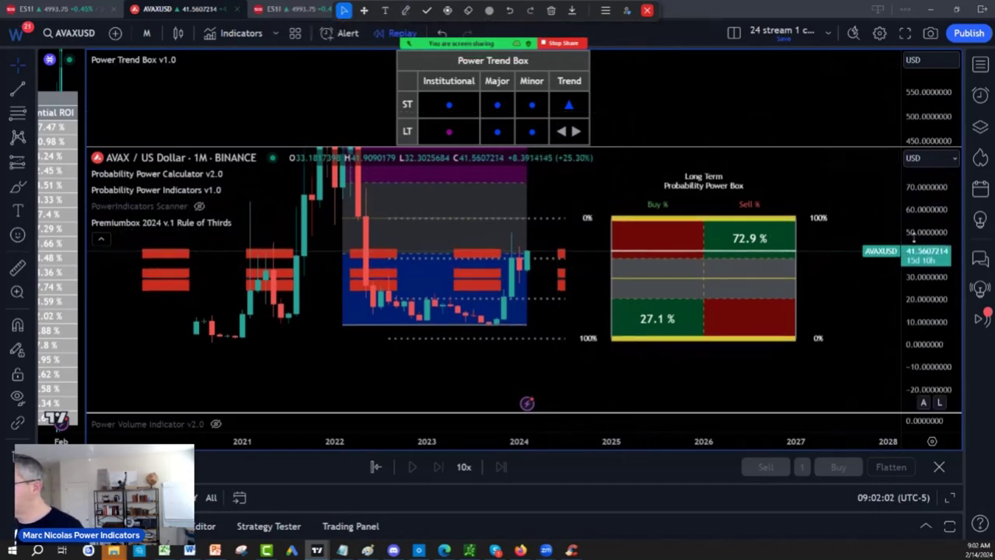
Step: Hand-write the 71 price target beside the purple box and rescale the price axis
left_click_drag(854, 265, 783, 350)
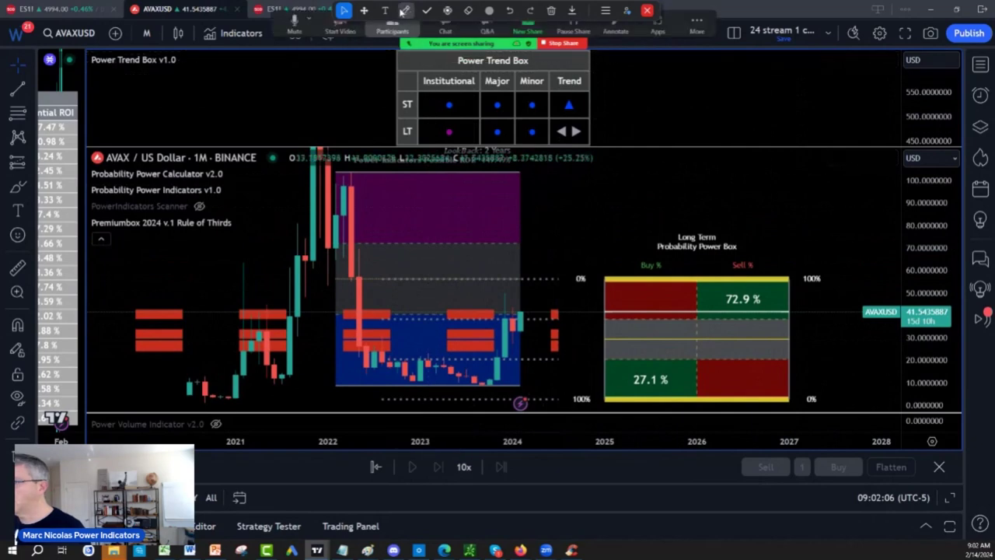
left_click(405, 11)
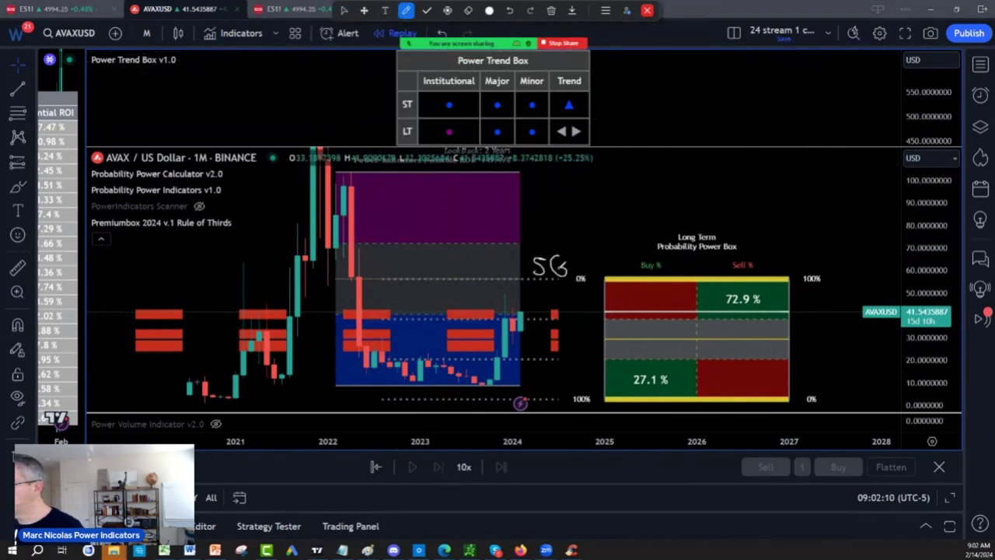
left_click_drag(527, 232, 525, 245)
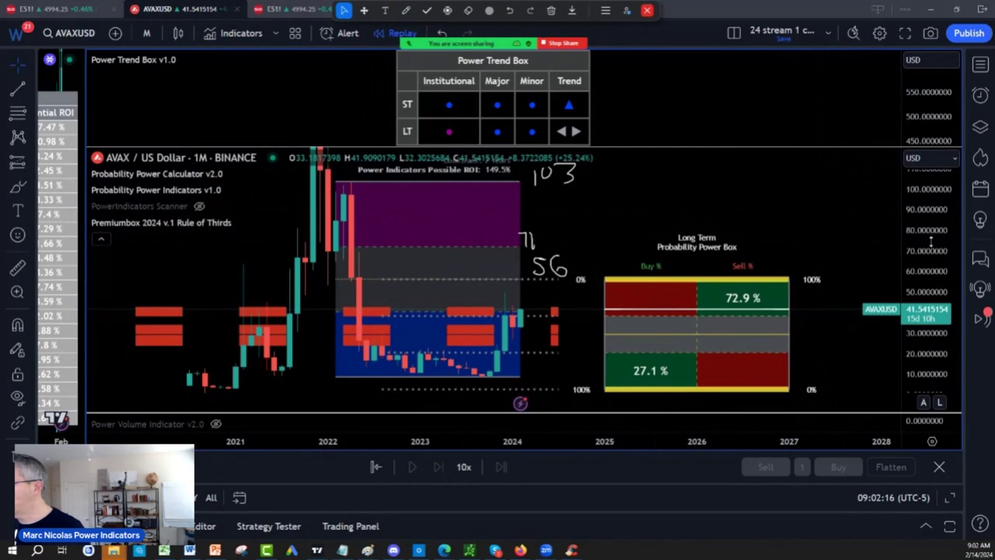
left_click_drag(929, 226, 930, 252)
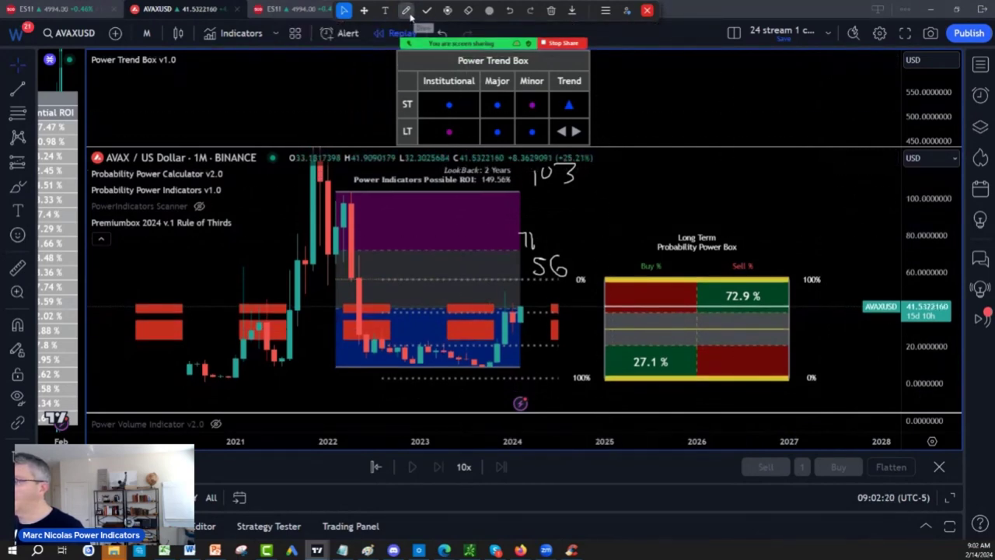
Step: Circle the 149.62% possible ROI figure and add an ink mark near the 56 target
left_click(406, 10)
left_click_drag(490, 172, 467, 166)
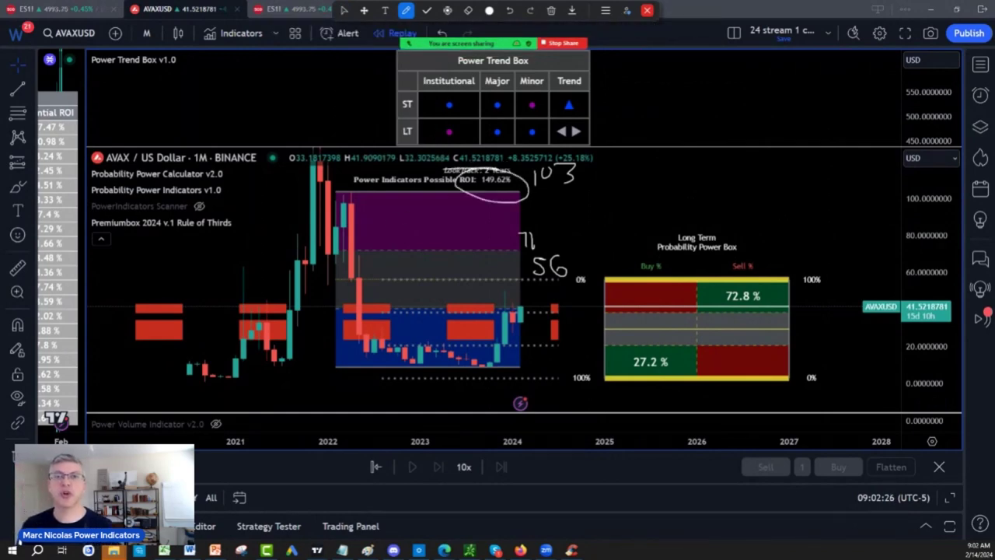
left_click_drag(549, 266, 557, 274)
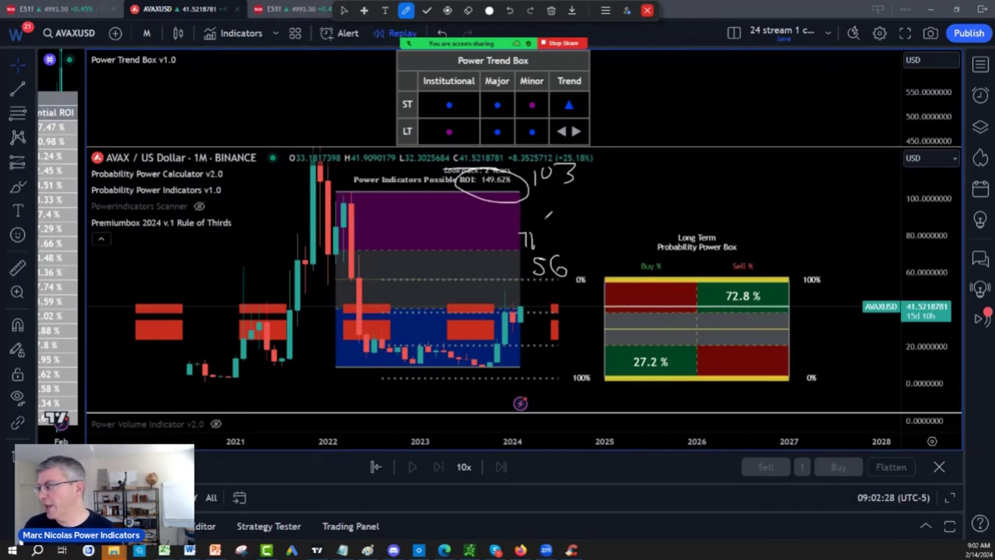